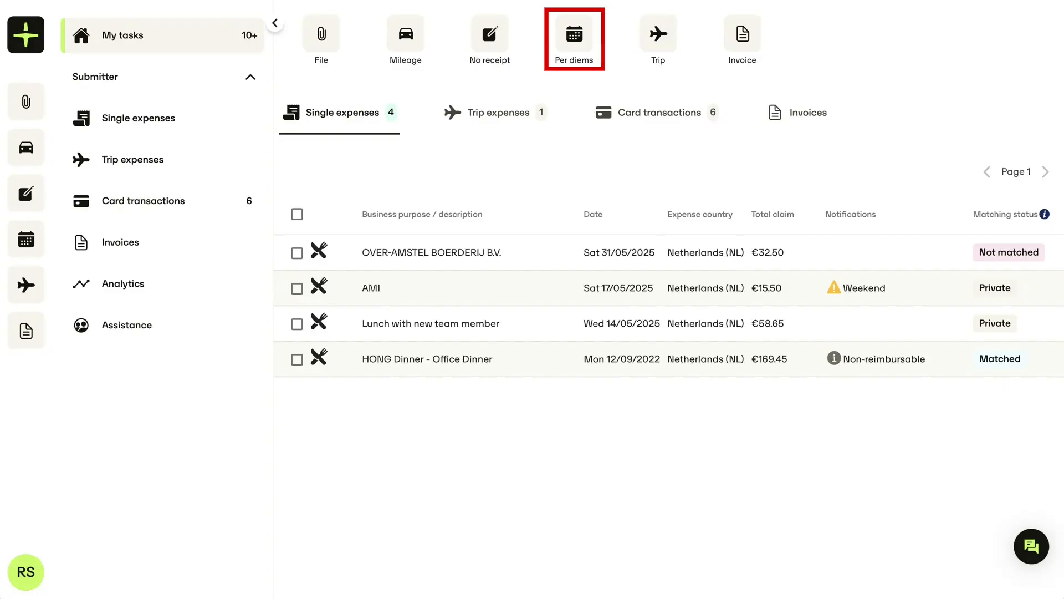
Step: Try to submit a new per diem without an expense reason, and check which required entry is missing
{"action": "left_click", "coordinate": [35, 252]}
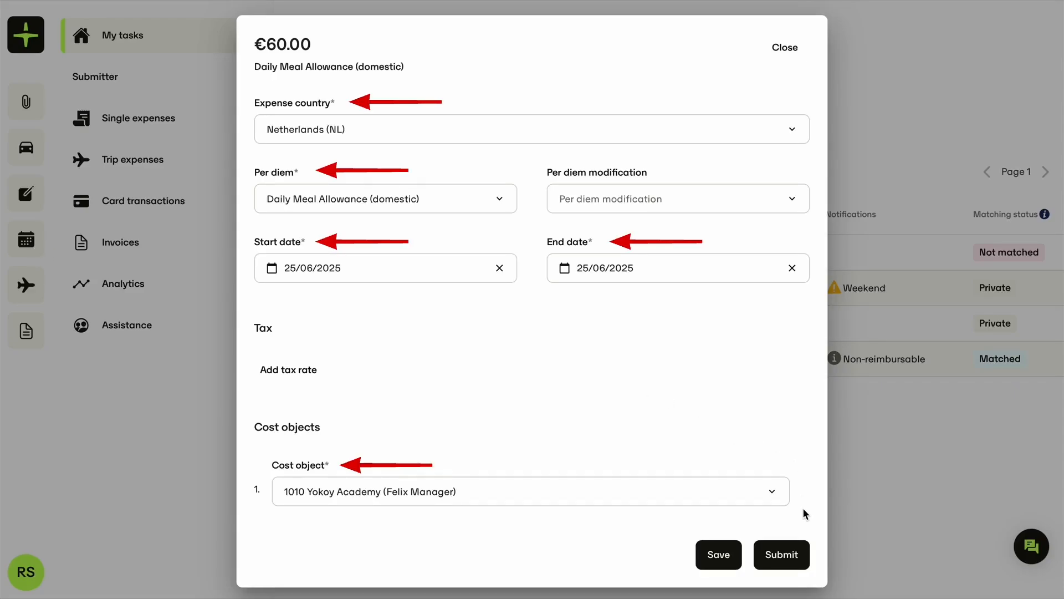
{"action": "left_click", "coordinate": [791, 561]}
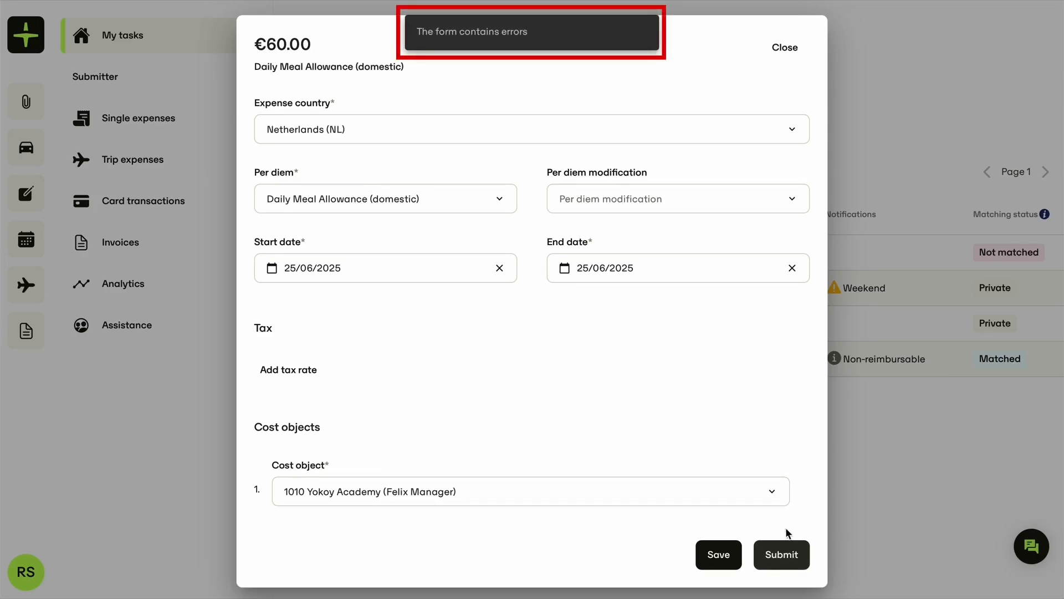
{"action": "scroll", "coordinate": [767, 433], "scroll_direction": "down", "scroll_amount": 4}
{"action": "scroll", "coordinate": [767, 434], "scroll_direction": "down", "scroll_amount": 1}
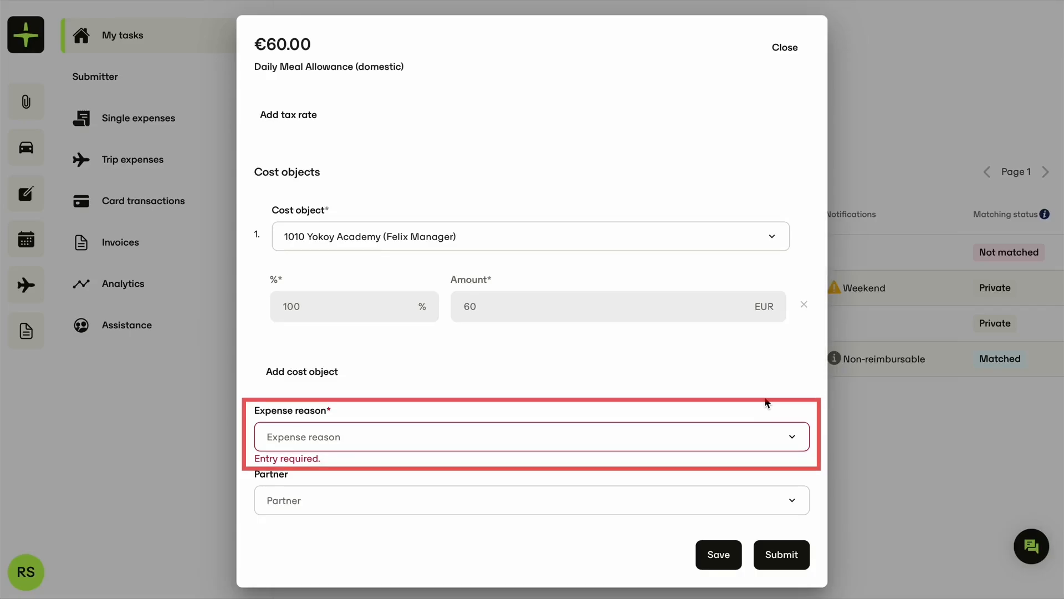
{"action": "left_click", "coordinate": [852, 446]}
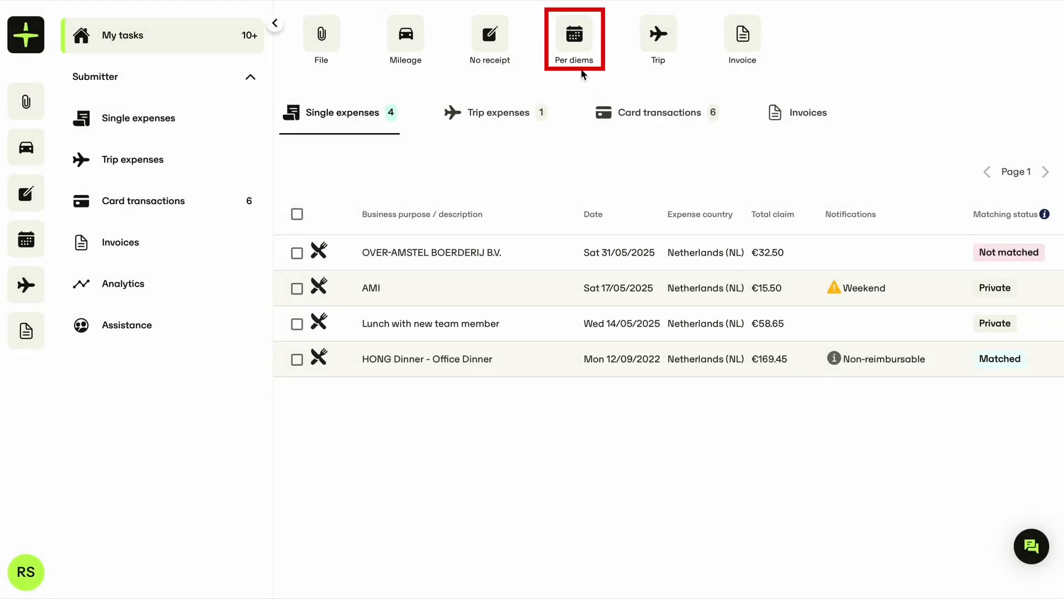
Step: Start a new per diem expense and look through the available expense countries and per diem types
{"action": "left_click", "coordinate": [576, 50]}
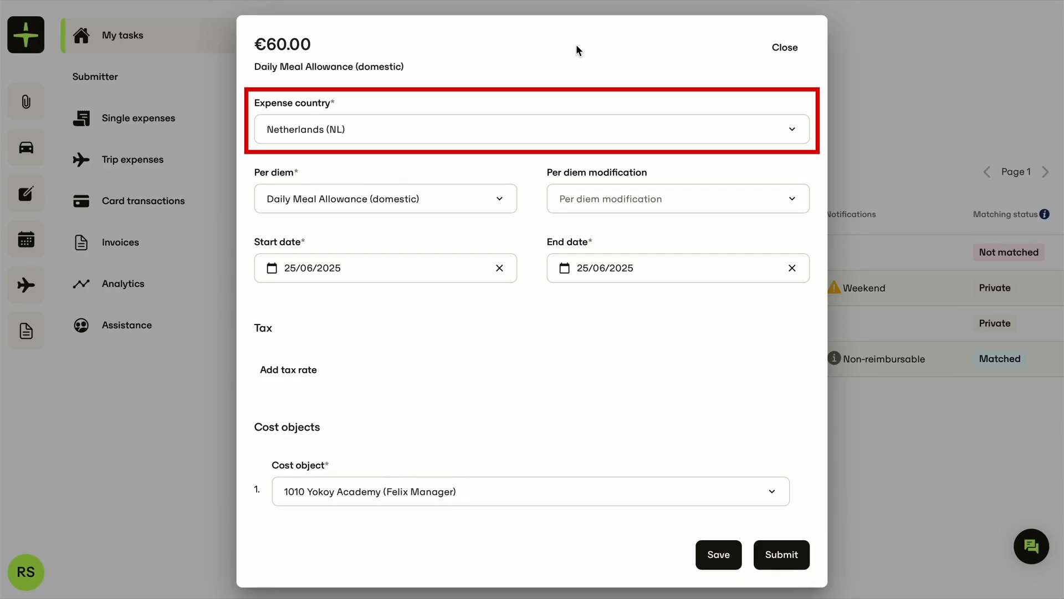
{"action": "left_click", "coordinate": [556, 131]}
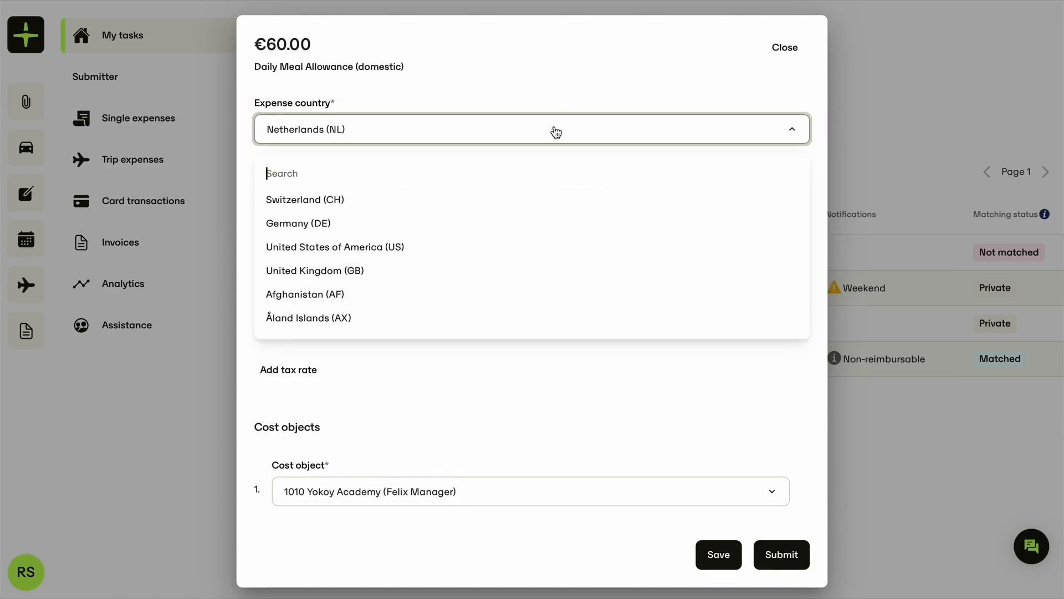
{"action": "left_click", "coordinate": [550, 97]}
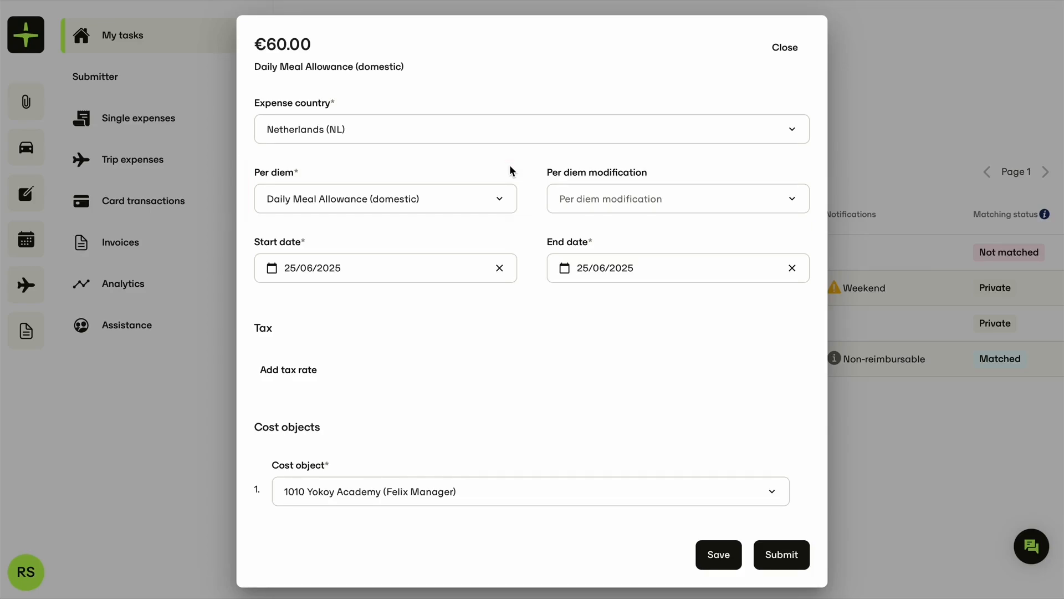
{"action": "left_click", "coordinate": [500, 200]}
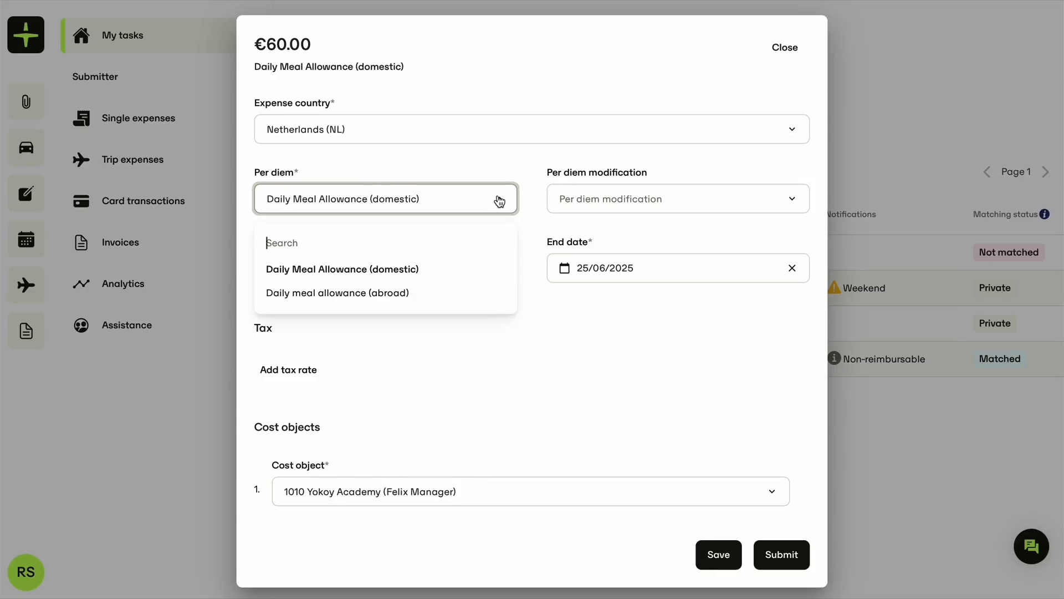
{"action": "left_click", "coordinate": [492, 167]}
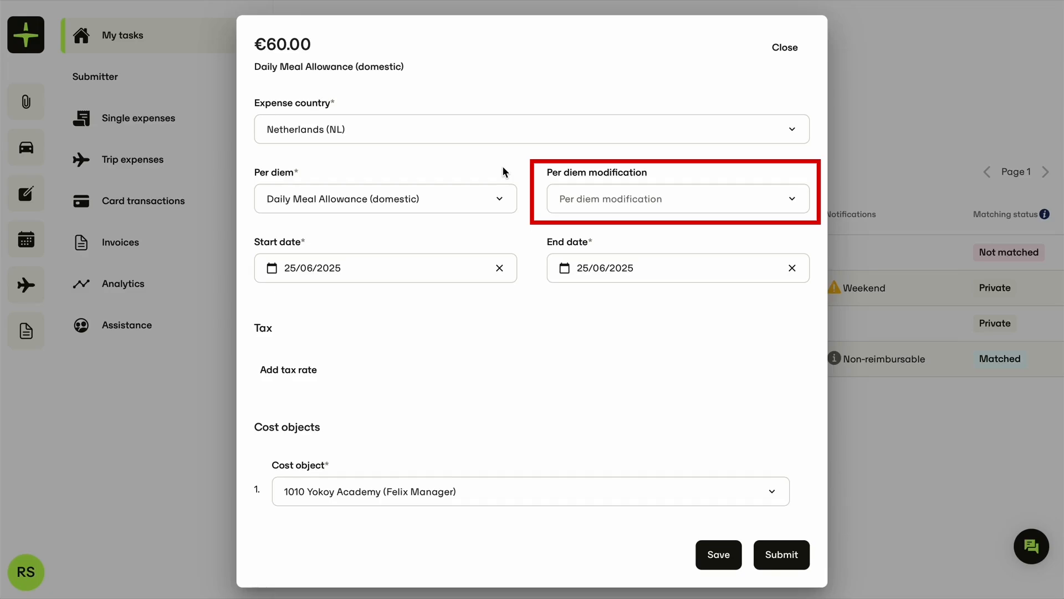
Step: Apply the Breakfast received modification to the per diem
{"action": "left_click", "coordinate": [618, 199]}
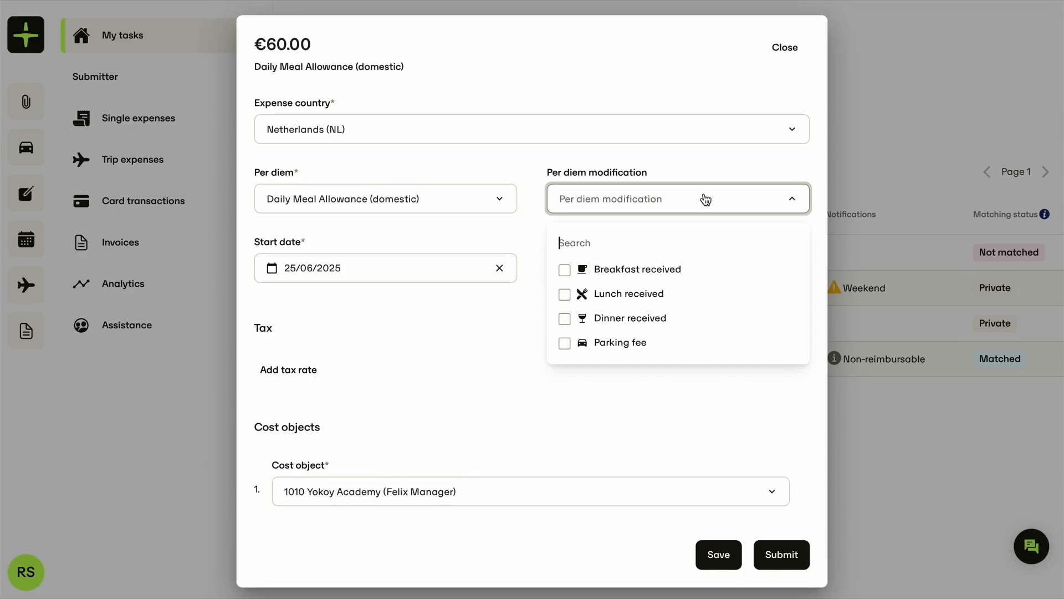
{"action": "left_click", "coordinate": [565, 275]}
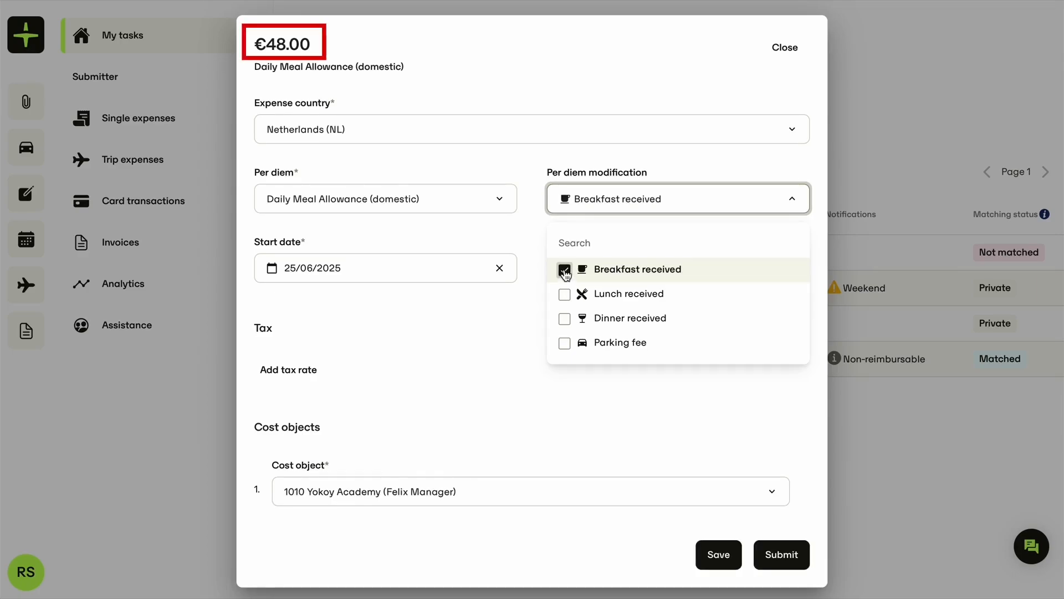
{"action": "left_click", "coordinate": [538, 240]}
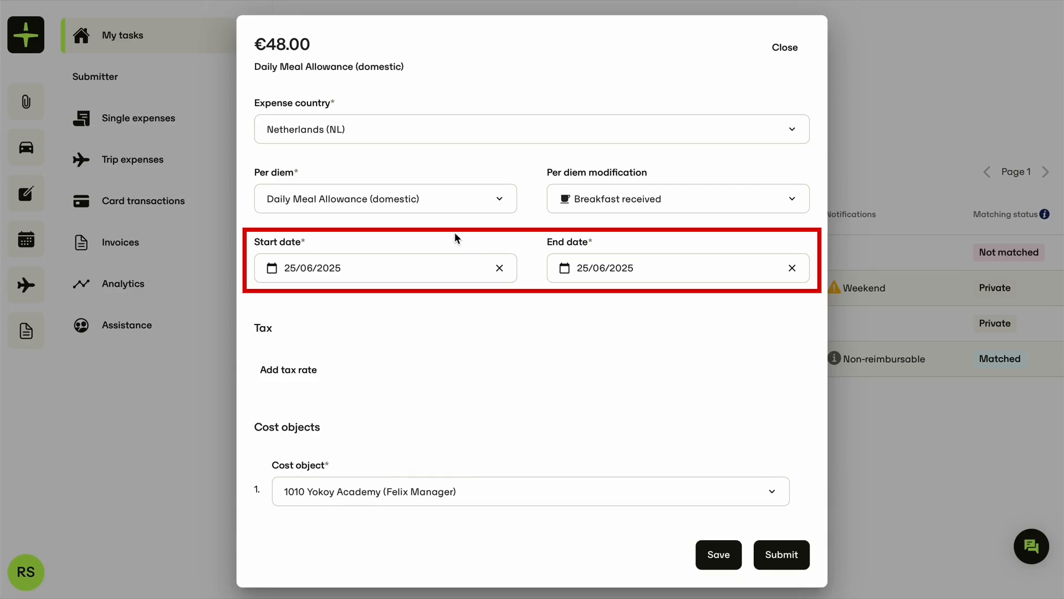
Step: Set the start date to 22/06/2025 and review the potential duplicate against the current expense
{"action": "left_click", "coordinate": [406, 266]}
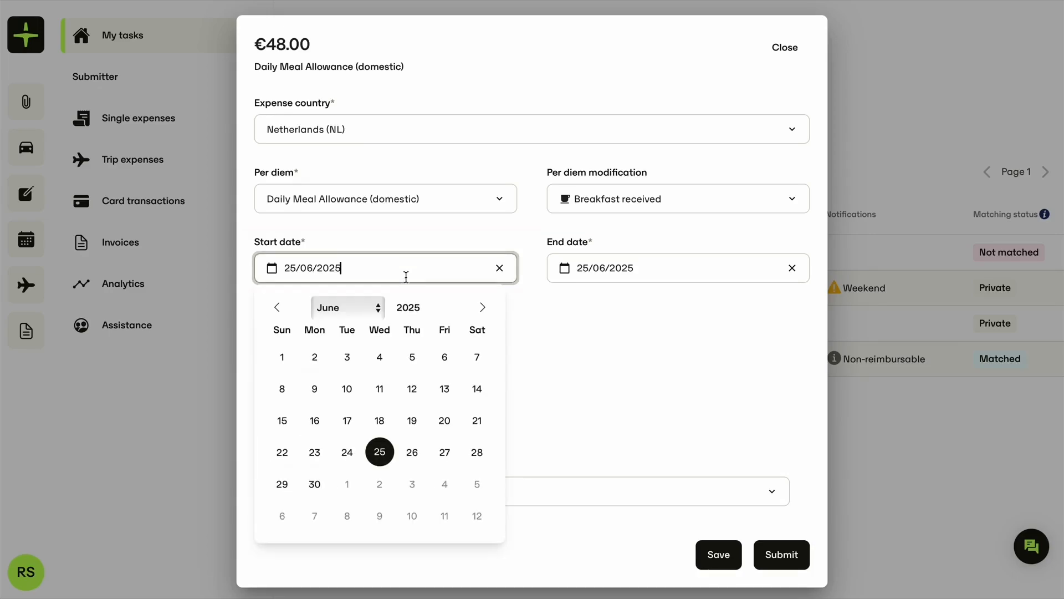
{"action": "left_click", "coordinate": [282, 453]}
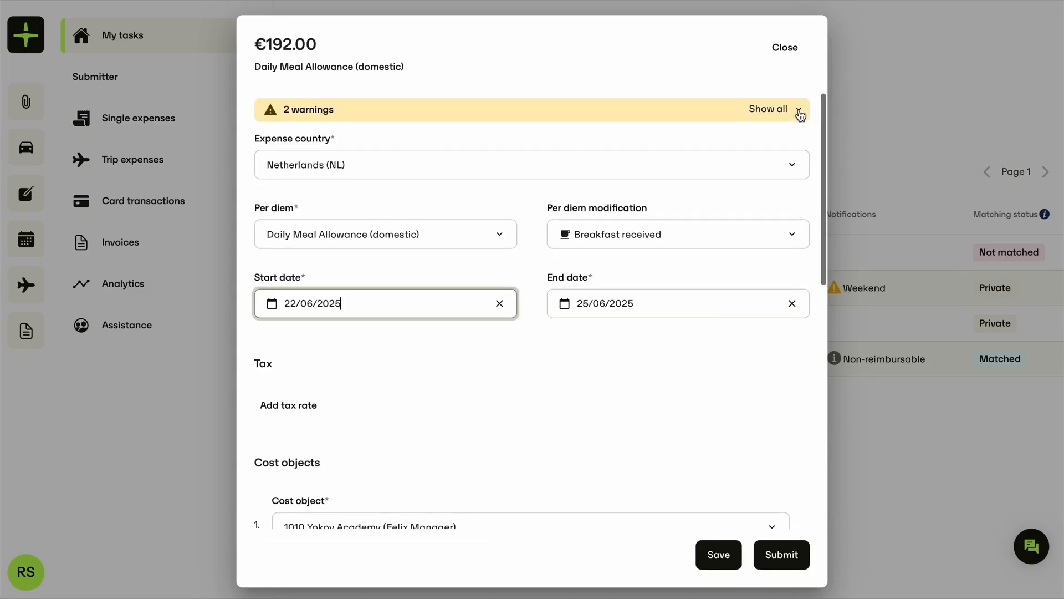
{"action": "left_click", "coordinate": [798, 110]}
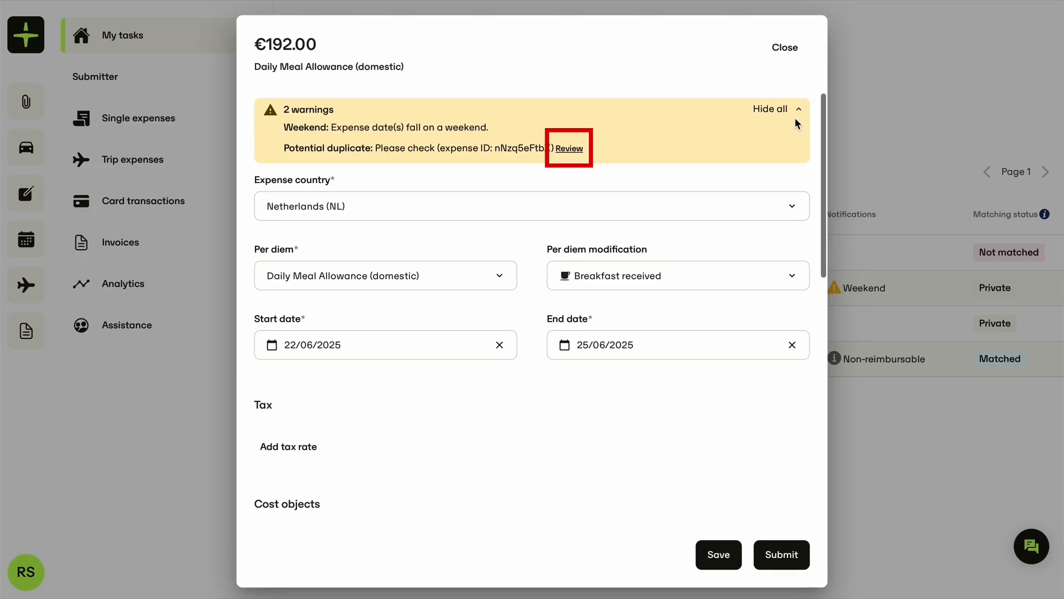
{"action": "left_click", "coordinate": [570, 148]}
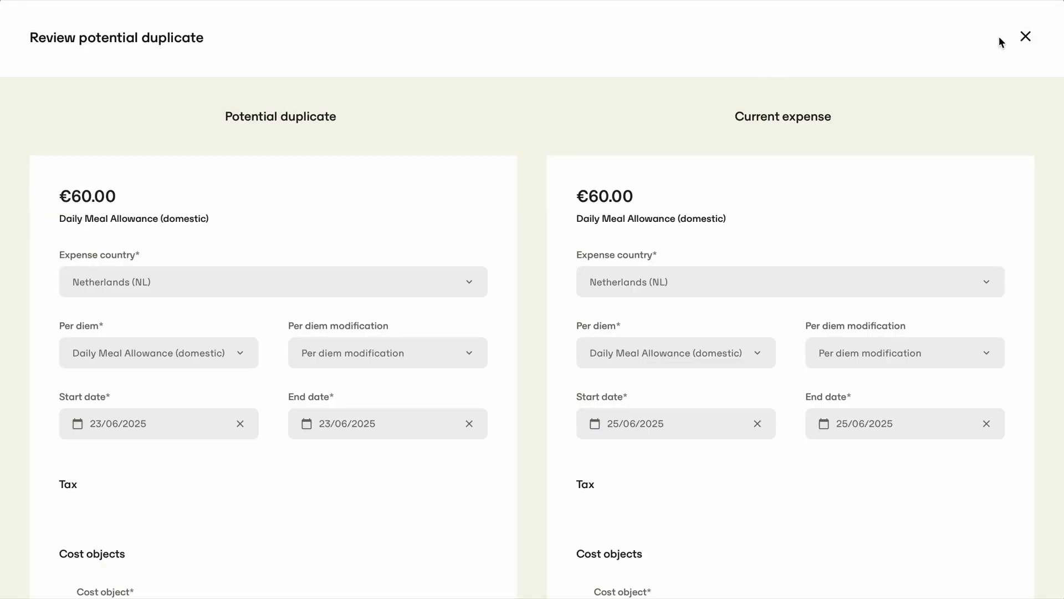
{"action": "left_click", "coordinate": [1025, 37]}
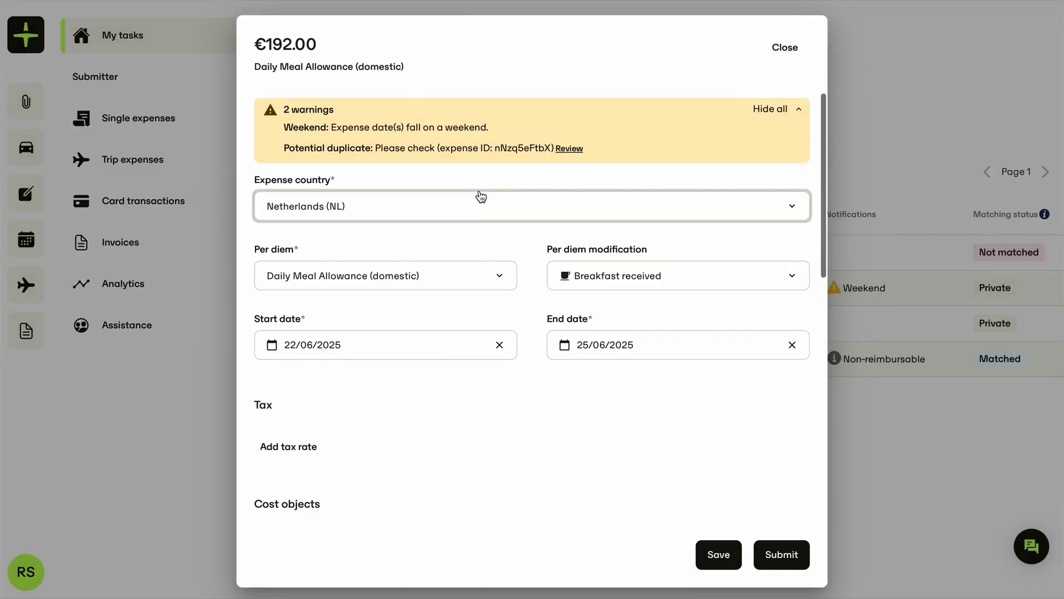
Step: Set the per diem's start date to 24/06/2025
{"action": "left_click", "coordinate": [421, 351]}
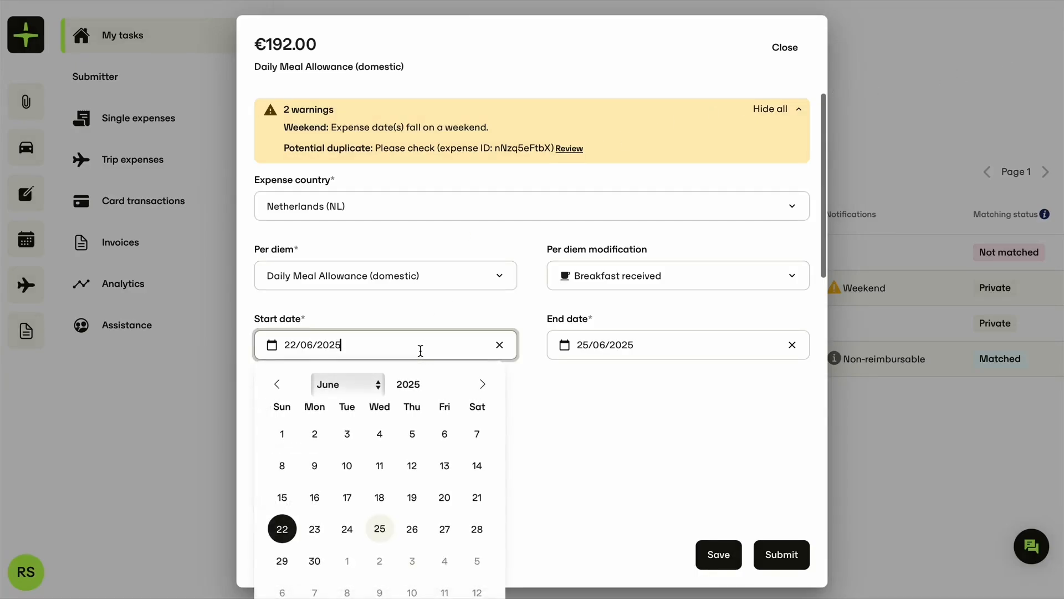
{"action": "left_click", "coordinate": [337, 531]}
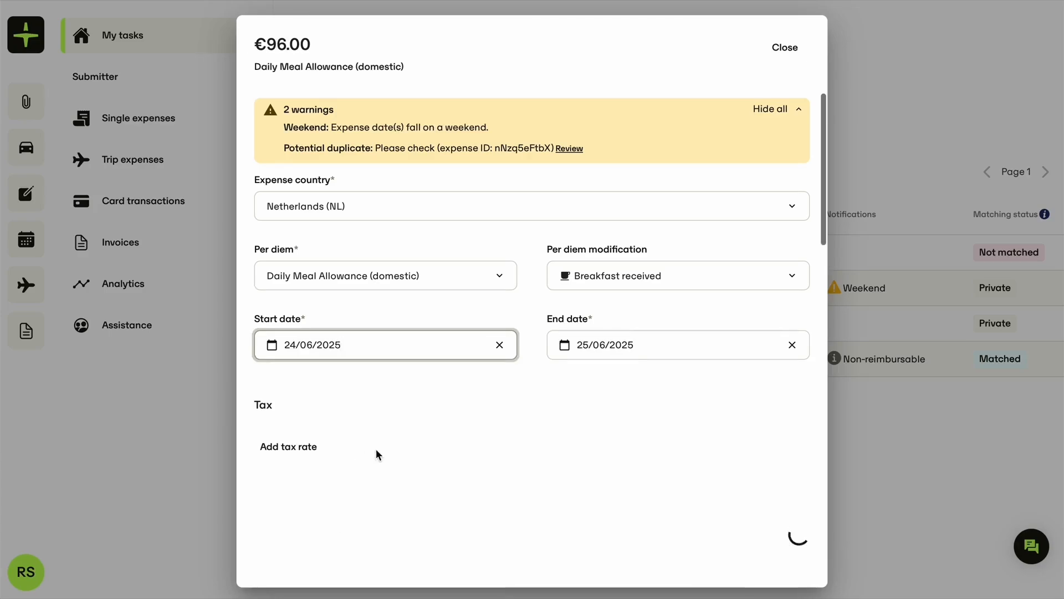
{"action": "left_click", "coordinate": [358, 317]}
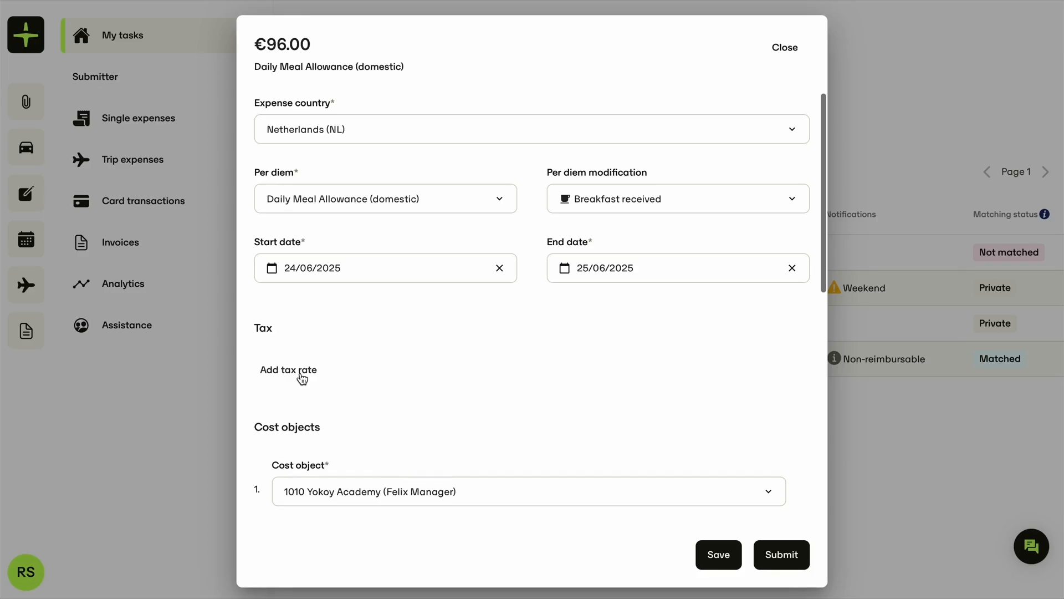
Step: Try a tax line with the 21% standard rate NL and a gross amount of EUR 50, and remove it again
{"action": "left_click", "coordinate": [298, 370]}
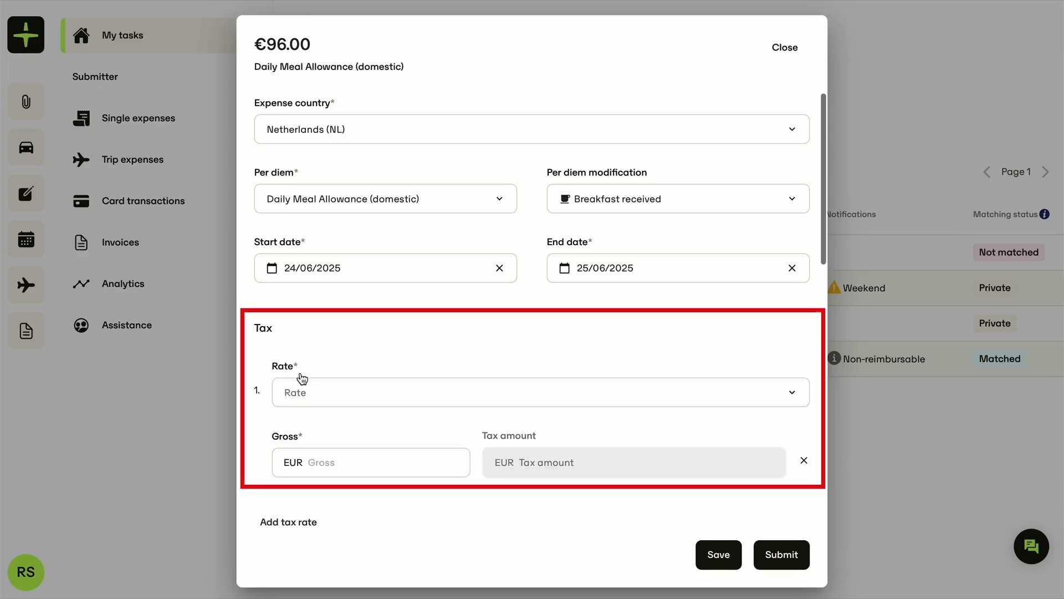
{"action": "left_click", "coordinate": [416, 393]}
{"action": "left_click", "coordinate": [366, 433]}
{"action": "left_click", "coordinate": [354, 461]}
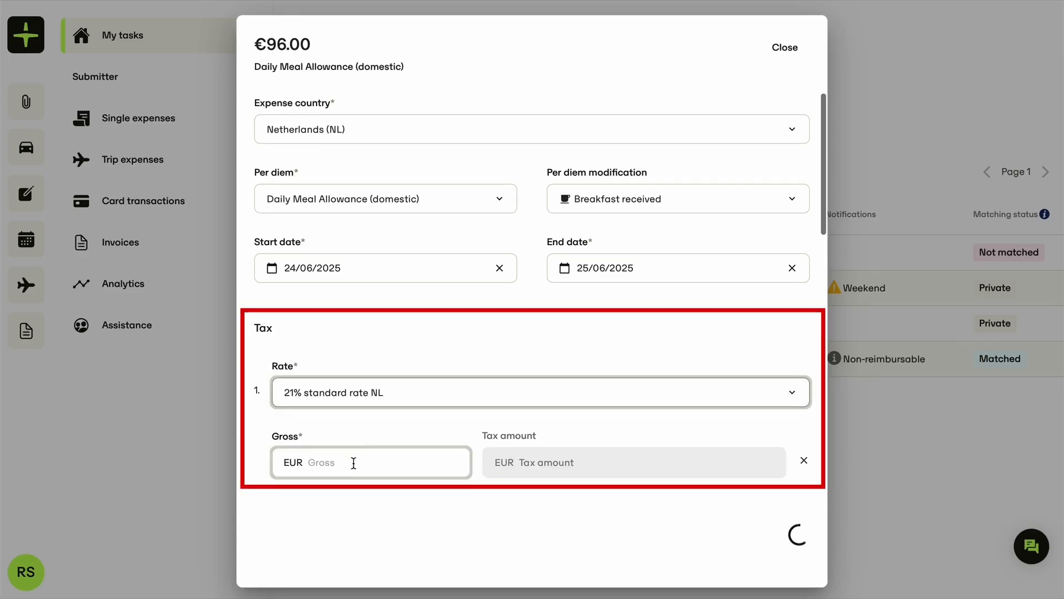
{"action": "type", "text": "50"}
{"action": "left_click", "coordinate": [399, 421]}
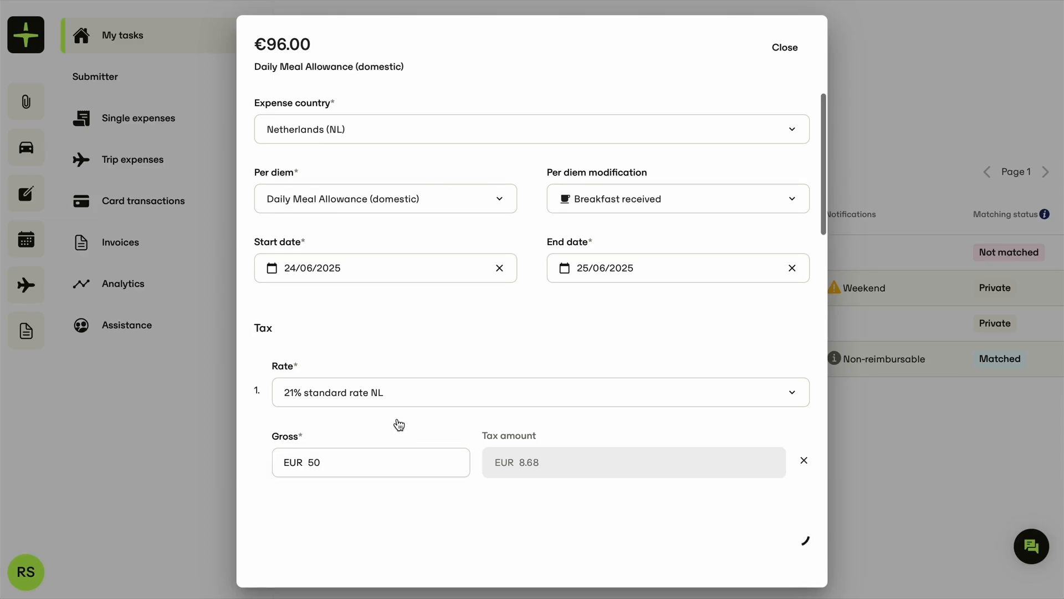
{"action": "left_click", "coordinate": [804, 460]}
Step: Add 1020 Academy Travel as a second cost object with a 50% share of the expense
{"action": "scroll", "coordinate": [543, 387], "scroll_direction": "down", "scroll_amount": 3}
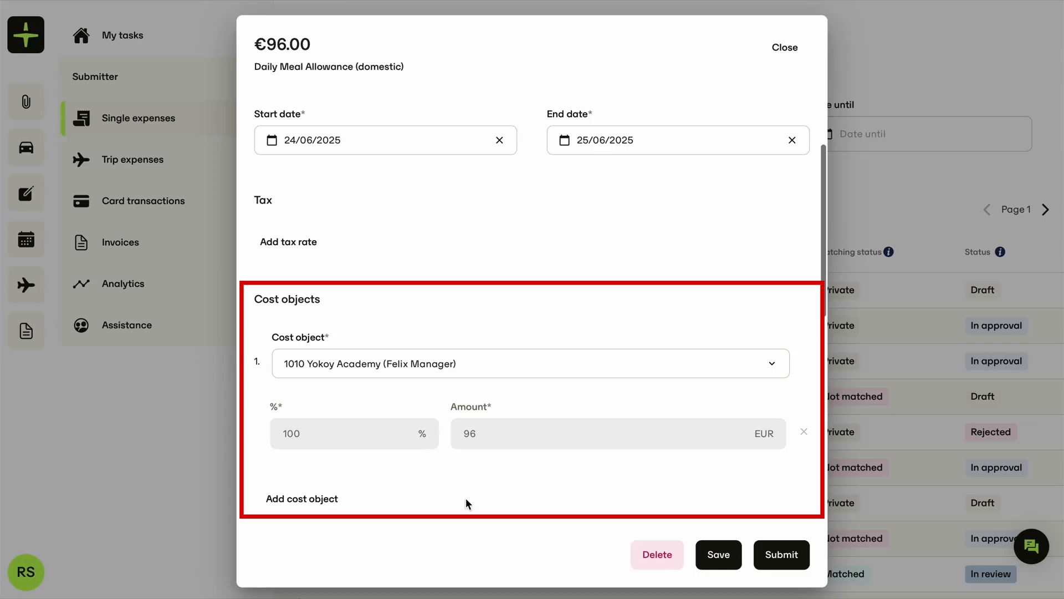
{"action": "left_click", "coordinate": [322, 504]}
{"action": "scroll", "coordinate": [397, 471], "scroll_direction": "down", "scroll_amount": 3}
{"action": "left_click", "coordinate": [396, 403]}
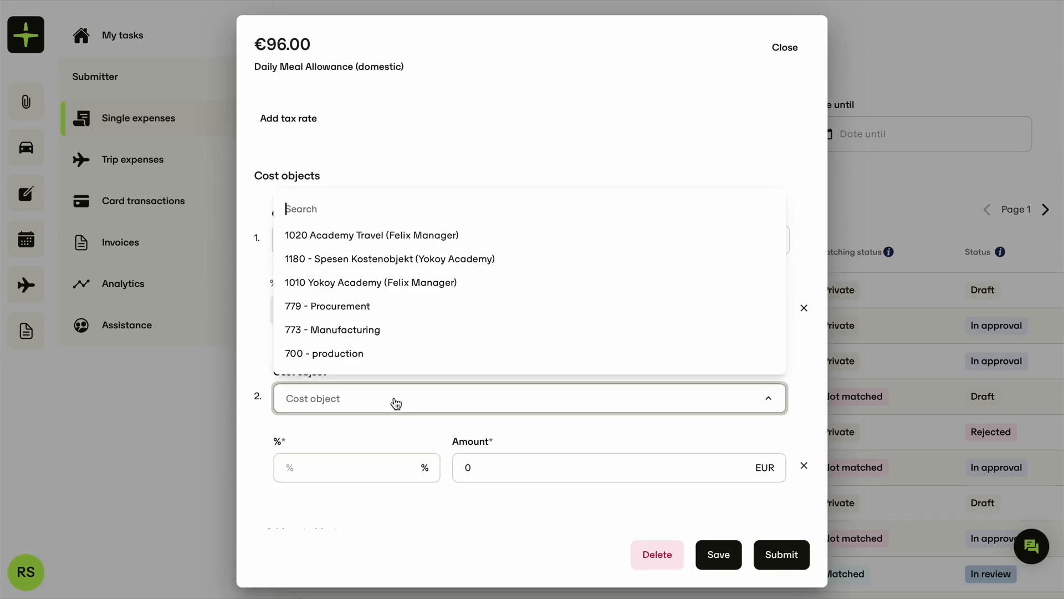
{"action": "left_click", "coordinate": [354, 235]}
{"action": "left_click", "coordinate": [340, 467]}
{"action": "type", "text": "50"}
{"action": "left_click", "coordinate": [439, 503]}
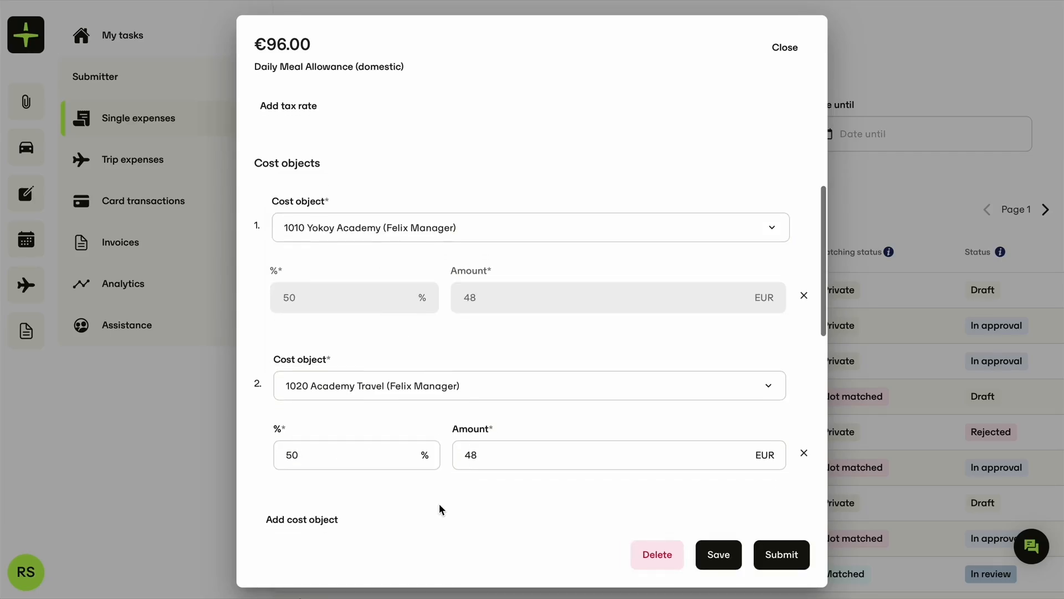
Step: Choose Business Trip (1) as the expense reason and enter the comment "I went to the finance fair in Den Haag and received breakfast at the hotel."
{"action": "scroll", "coordinate": [439, 504], "scroll_direction": "down", "scroll_amount": 2}
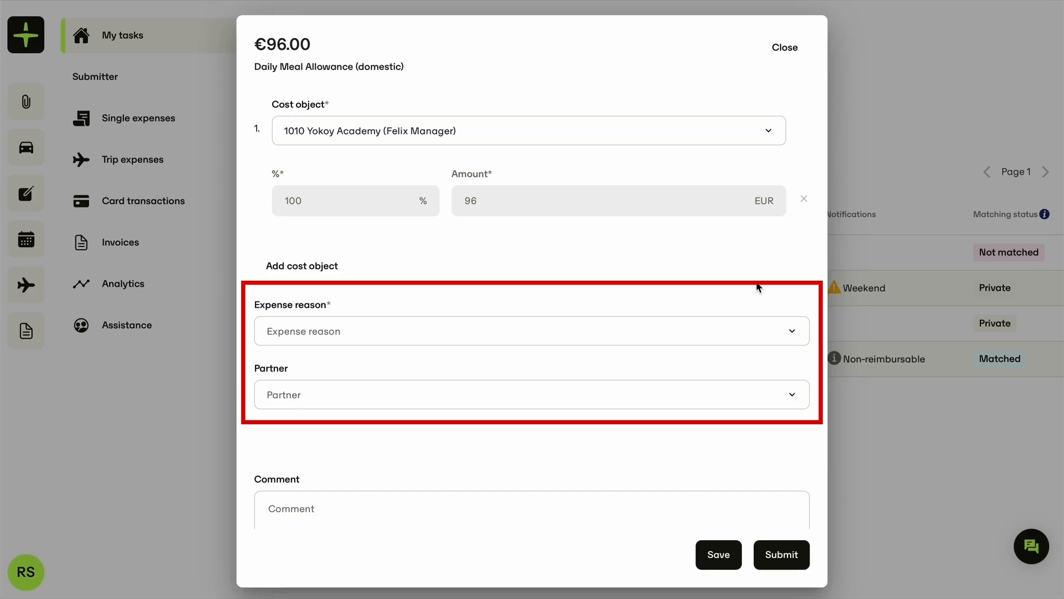
{"action": "left_click", "coordinate": [659, 331]}
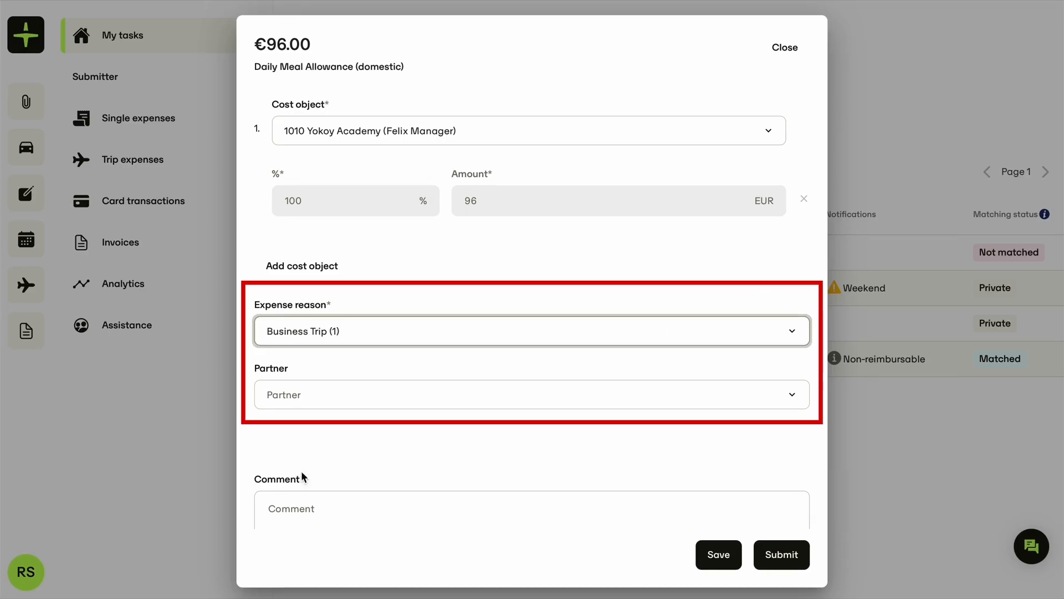
{"action": "scroll", "coordinate": [314, 439], "scroll_direction": "down", "scroll_amount": 3}
{"action": "left_click", "coordinate": [308, 360]}
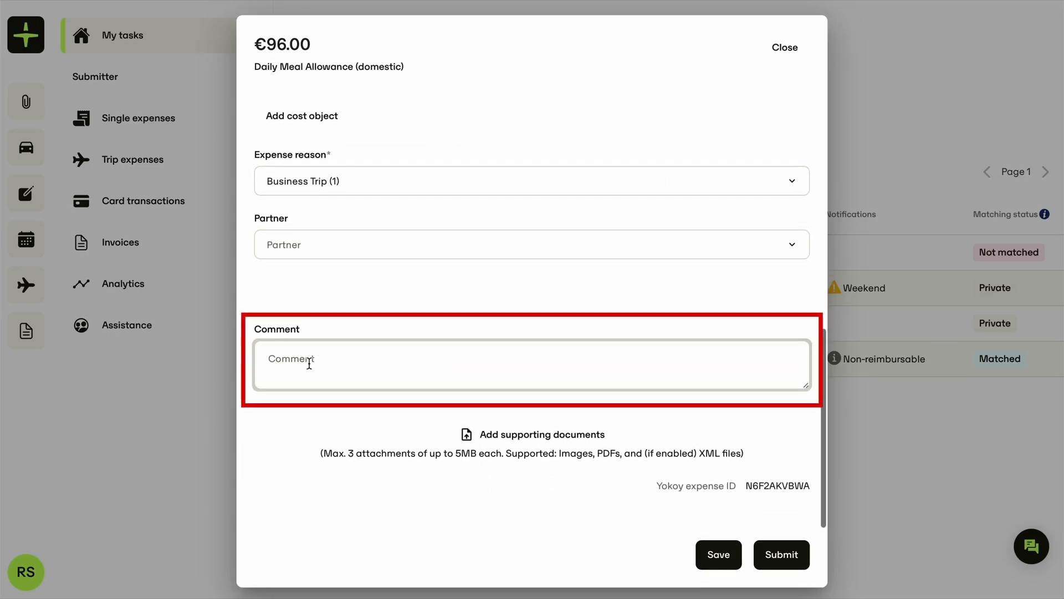
{"action": "type", "text": "I went to the "}
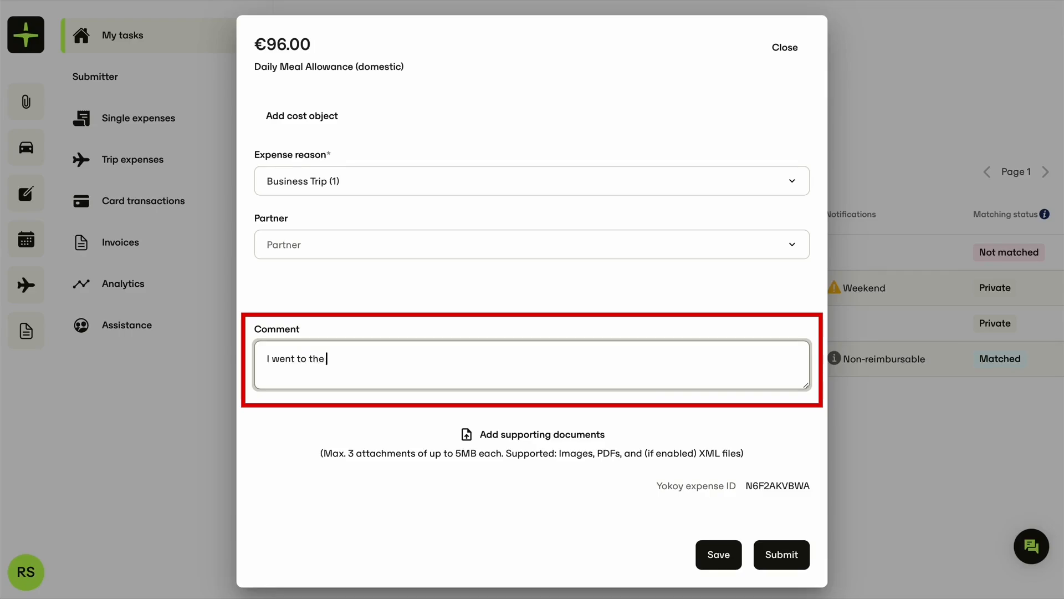
{"action": "type", "text": "finance fair in Den Haag and re"}
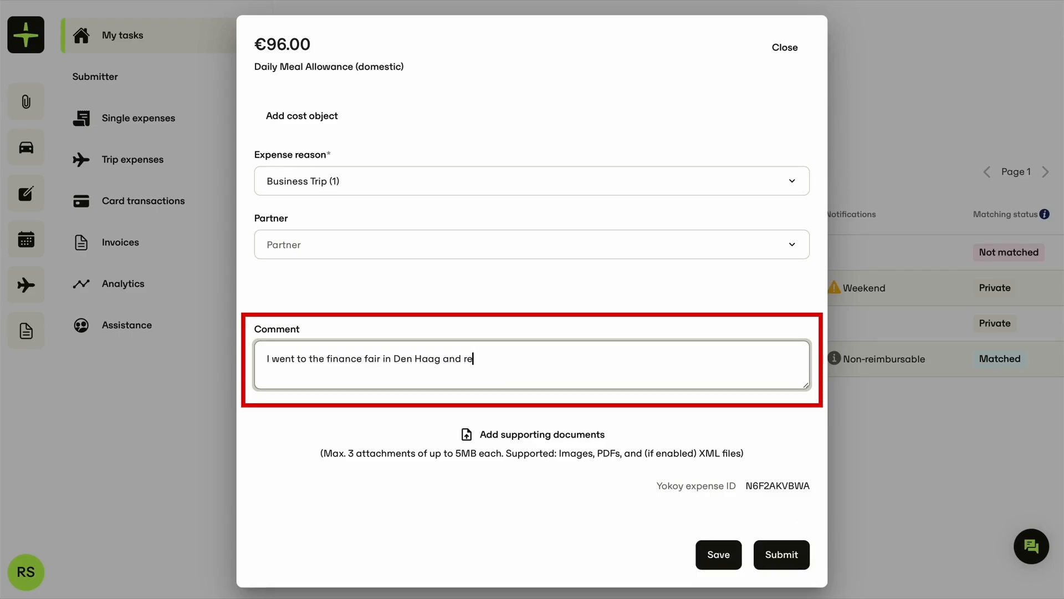
{"action": "type", "text": "ceived breakfast at the hotel."}
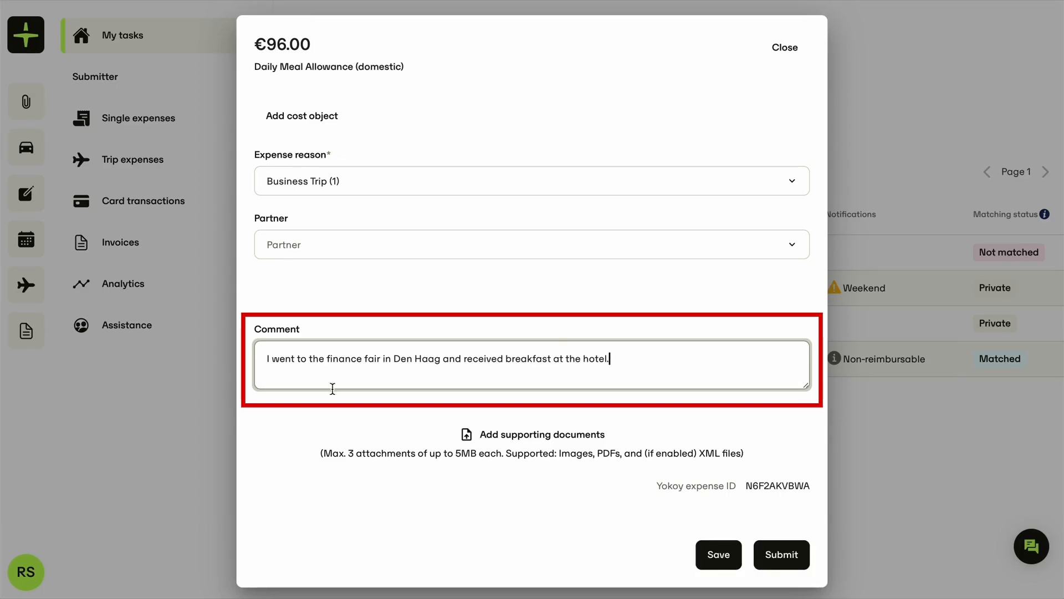
{"action": "left_click", "coordinate": [289, 398]}
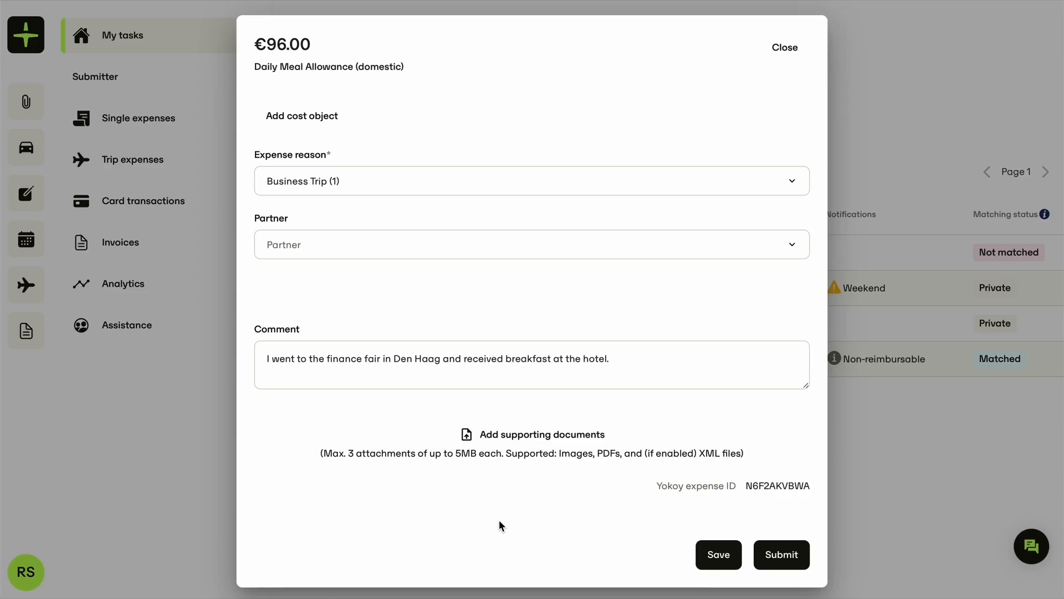
Step: Save the per diem as a draft and submit it from the task list
{"action": "left_click", "coordinate": [719, 556]}
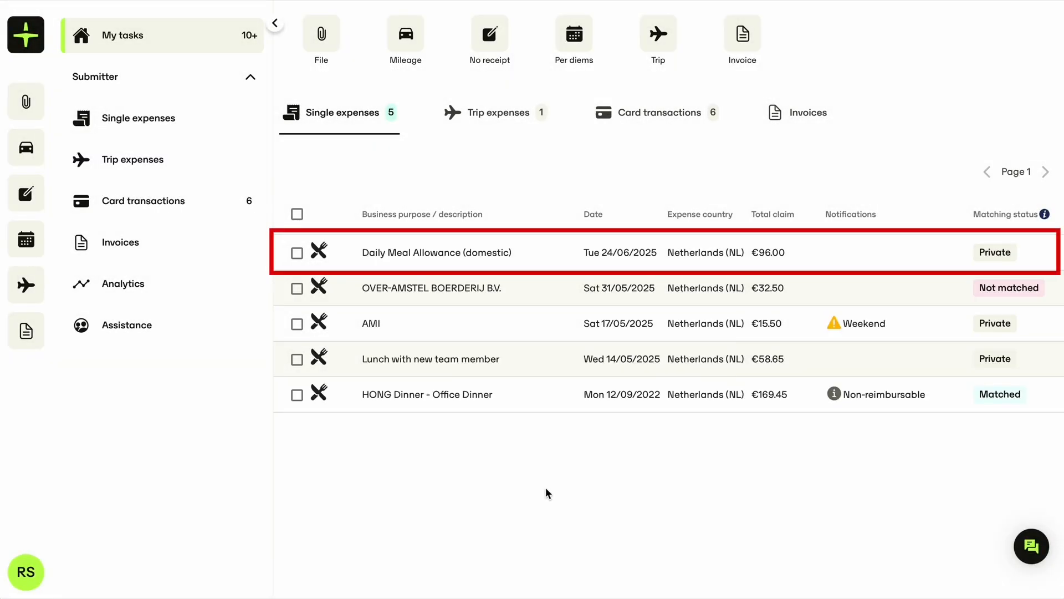
{"action": "left_click", "coordinate": [537, 253]}
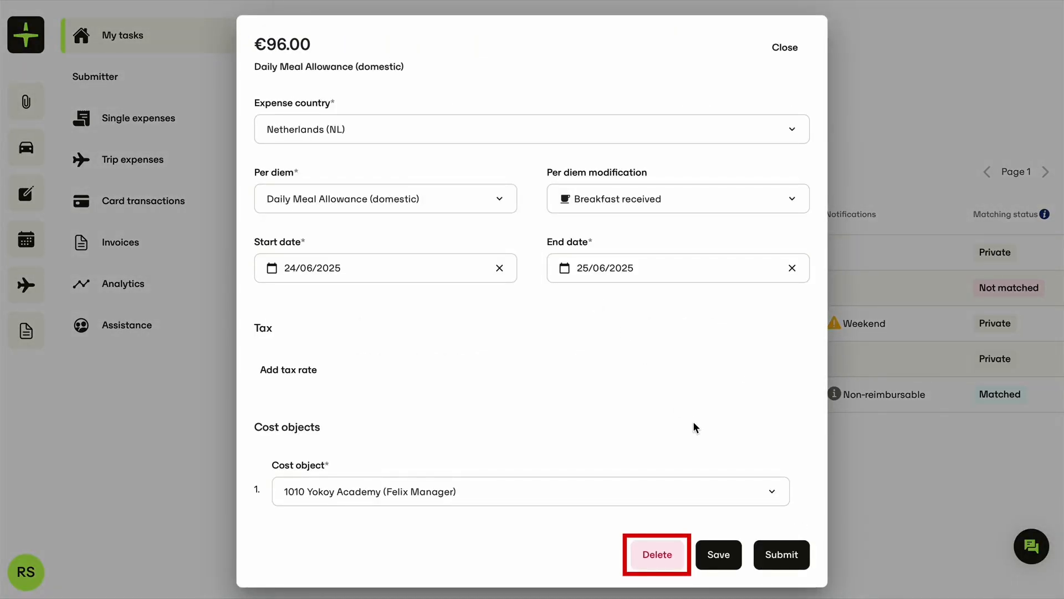
{"action": "left_click", "coordinate": [777, 557]}
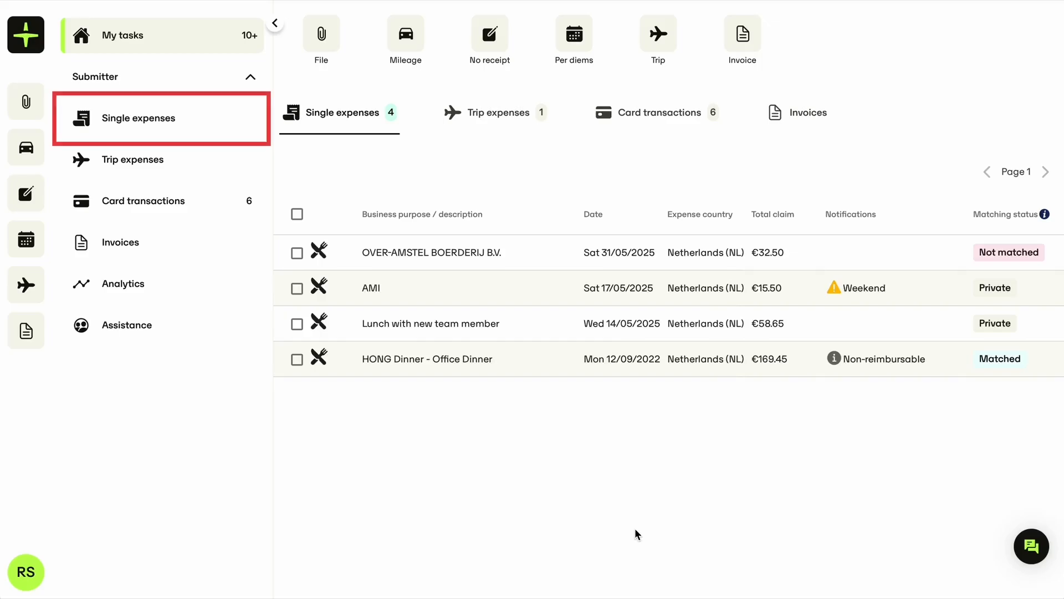
Step: Recall the submitted Daily Meal Allowance (domestic) expense dated 24/06/2025 from the single expenses overview
{"action": "left_click", "coordinate": [186, 129]}
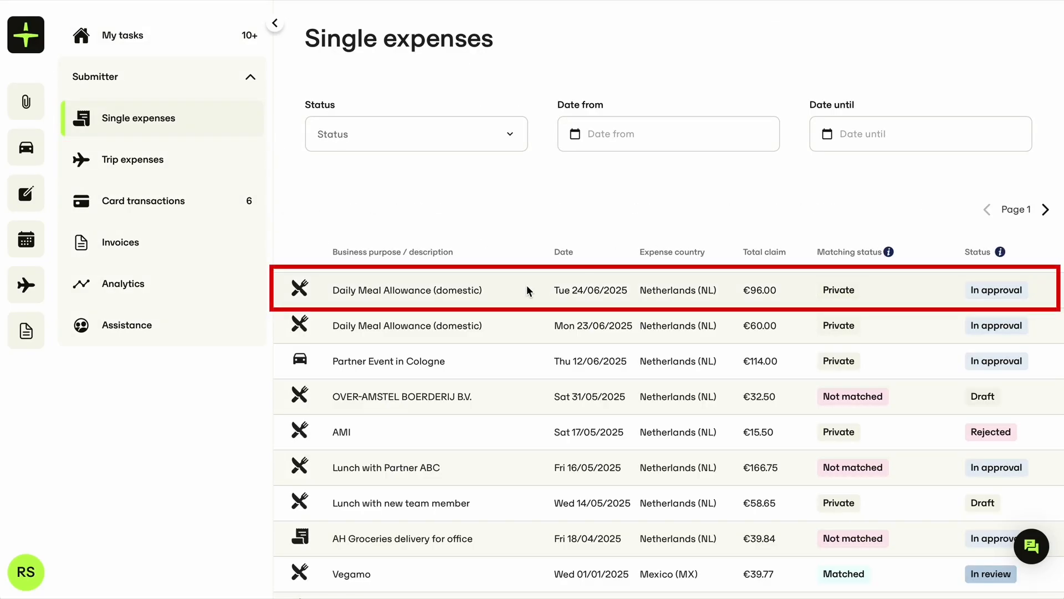
{"action": "left_click", "coordinate": [527, 290]}
{"action": "scroll", "coordinate": [533, 304], "scroll_direction": "down", "scroll_amount": 10}
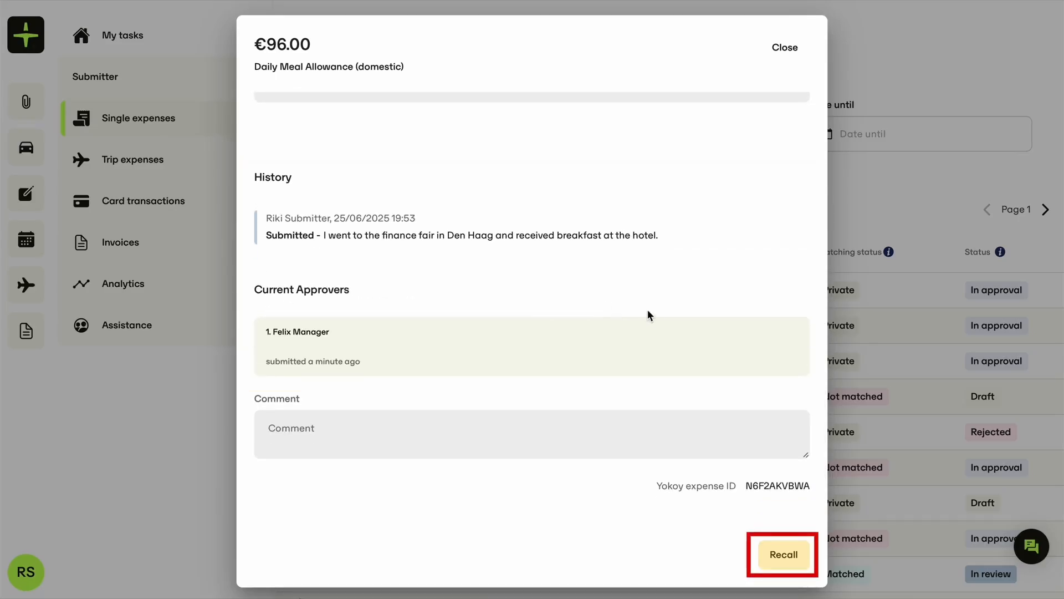
{"action": "left_click", "coordinate": [797, 560]}
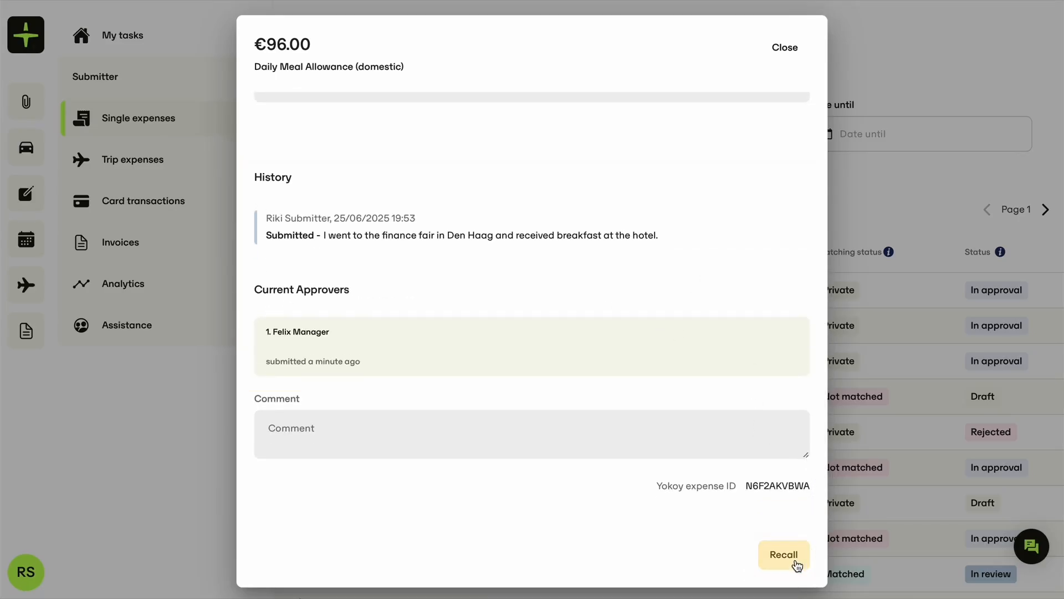